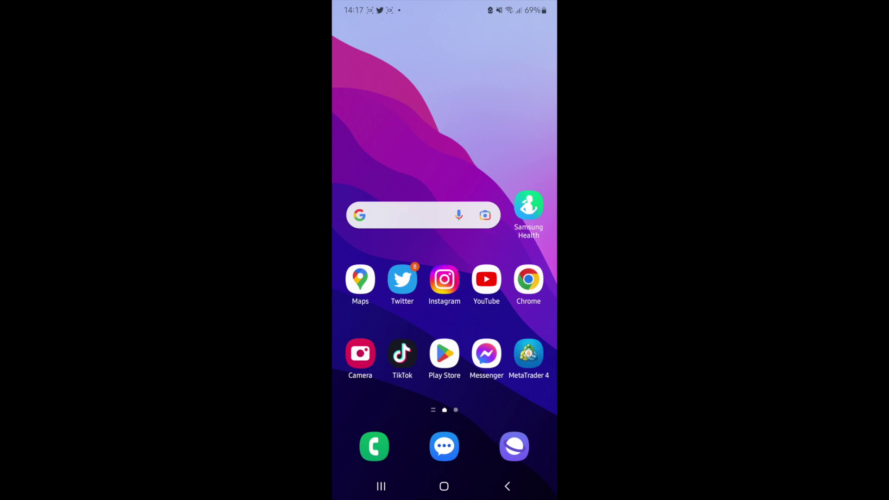
# Step: Launch the YouTube app from the home screen to reach its home feed
pyautogui.click(486, 280)
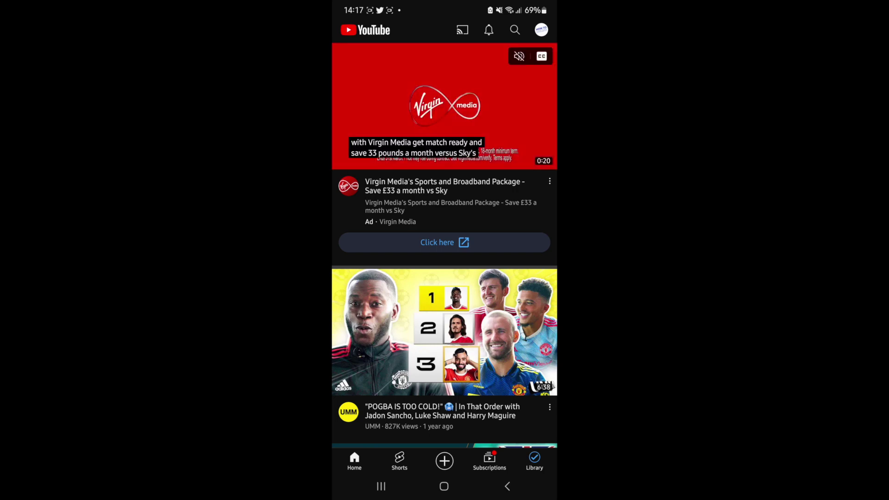
# Step: Start creating new content via the + Create button to begin an upload
pyautogui.click(445, 460)
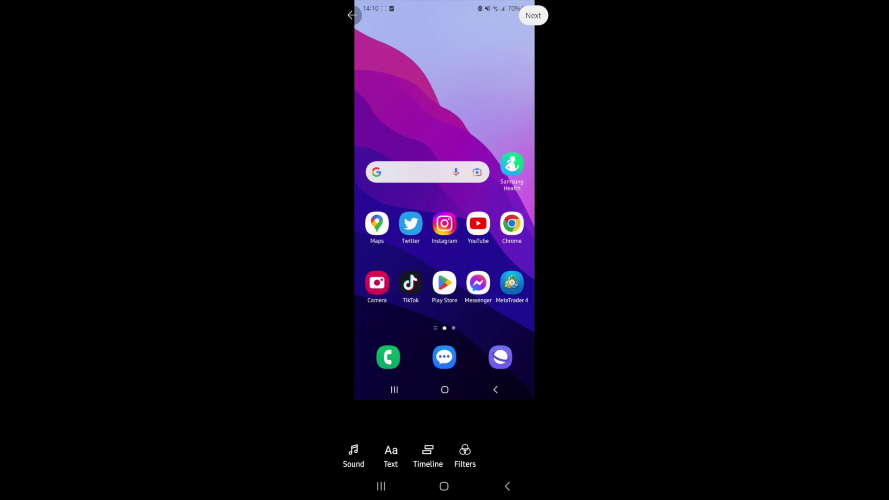
# Step: Continue from the 0:55 clip preview to the Add details screen
pyautogui.click(533, 15)
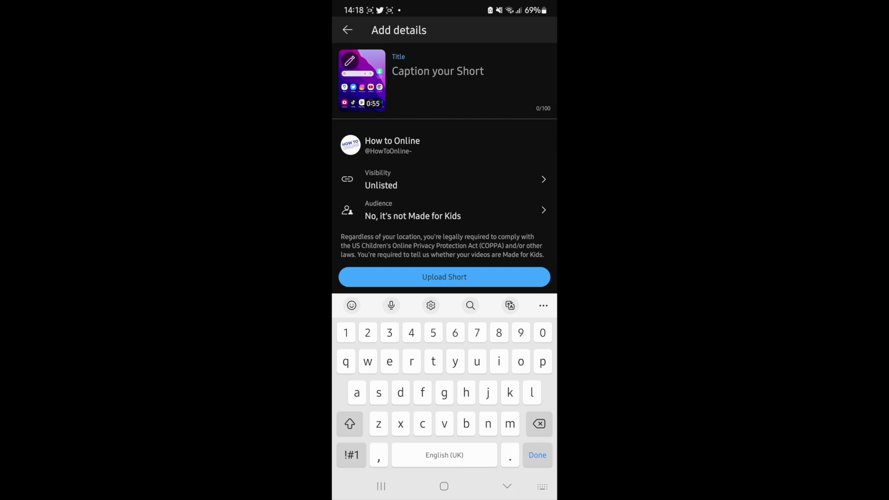
pyautogui.write('tutorial')
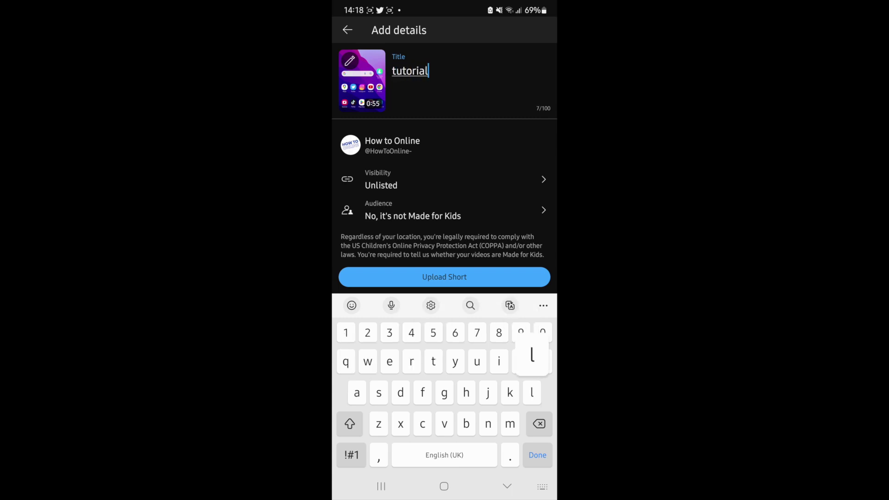
# Step: Confirm the title 'tutorial' and hide the keyboard
pyautogui.press('Return')
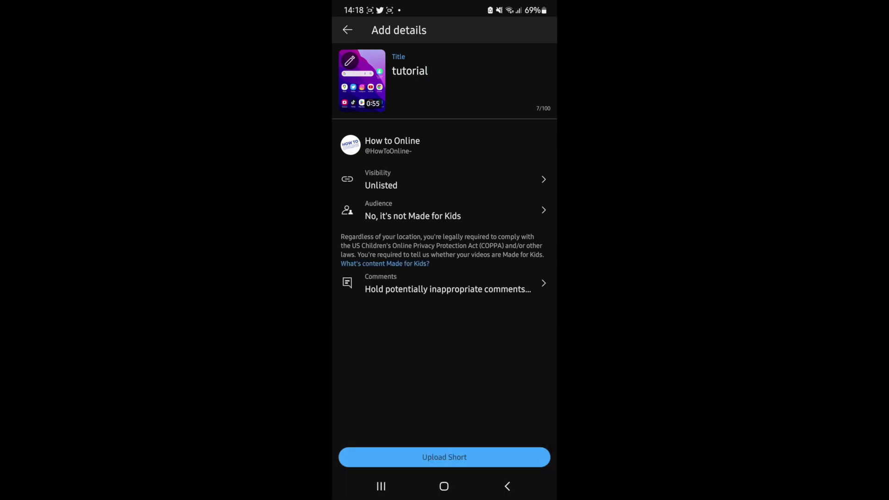
# Step: Set visibility to Schedule for 19 Feb 2023 00:00 and keep the changes on return
pyautogui.click(445, 179)
pyautogui.click(392, 98)
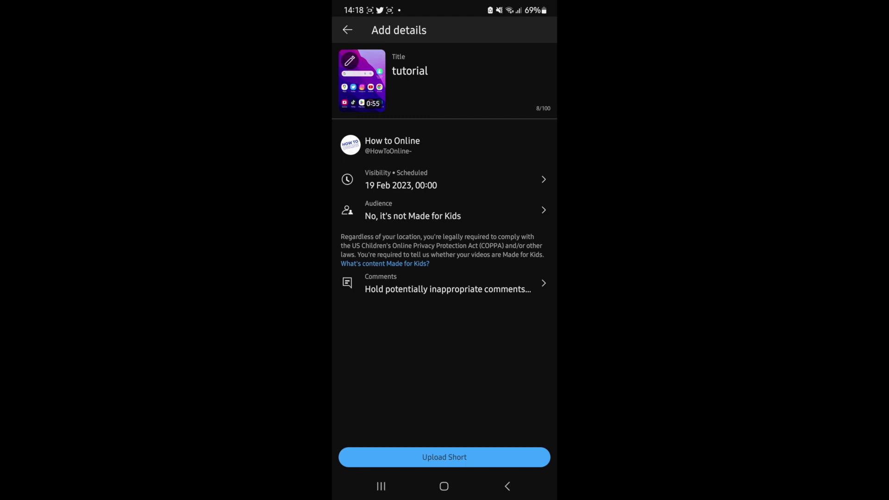
pyautogui.click(507, 486)
pyautogui.click(470, 272)
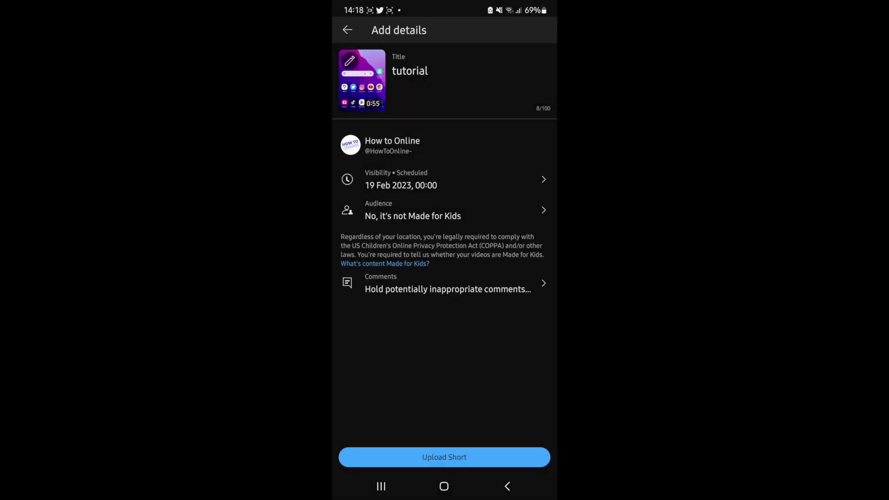